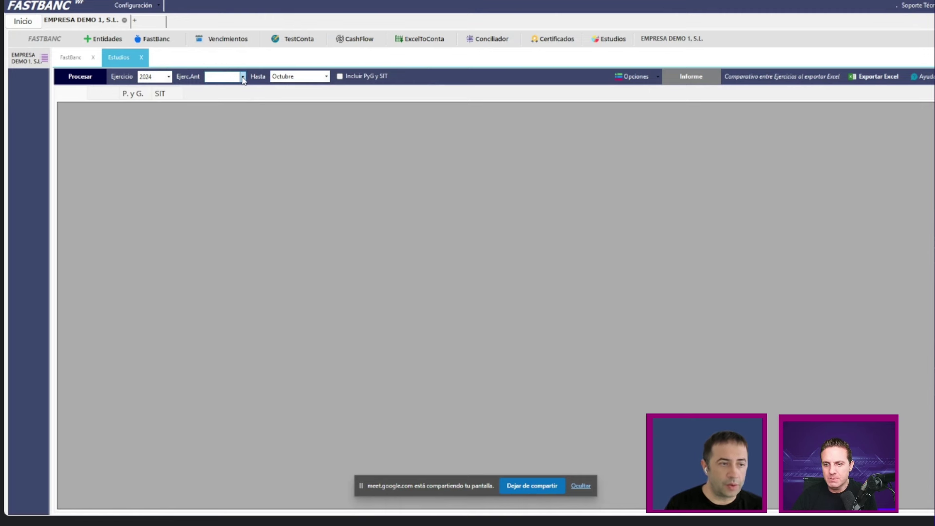
# Process the 2024 study through Octubre with 2023 as the previous year and PyG y SIT included.
pyautogui.click(242, 77)
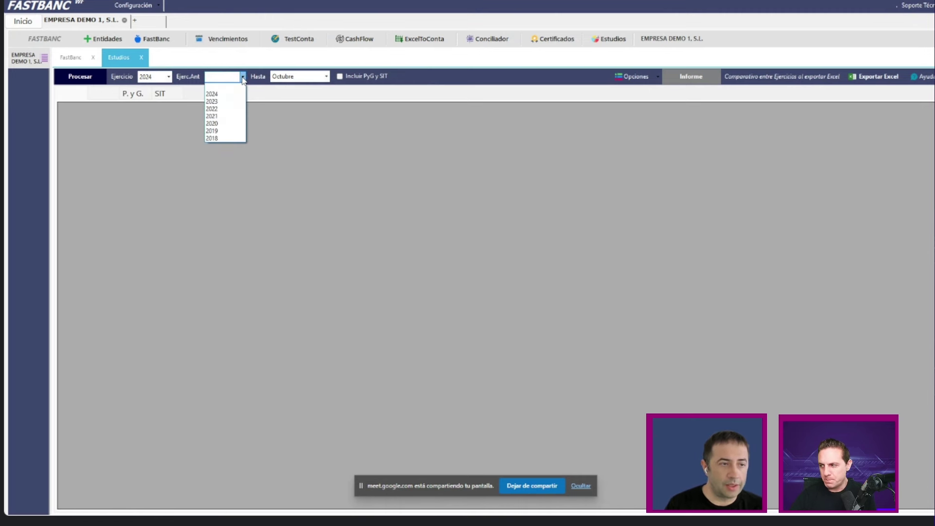
pyautogui.click(231, 102)
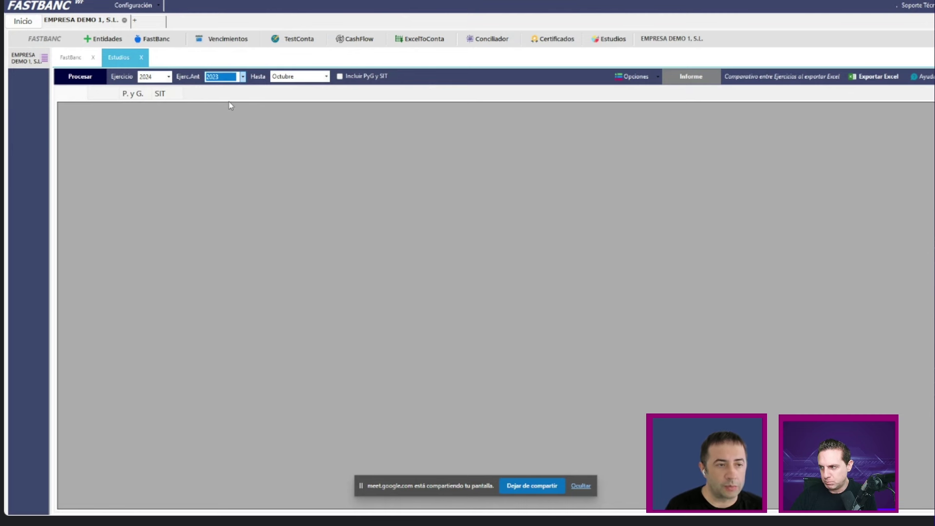
pyautogui.click(339, 76)
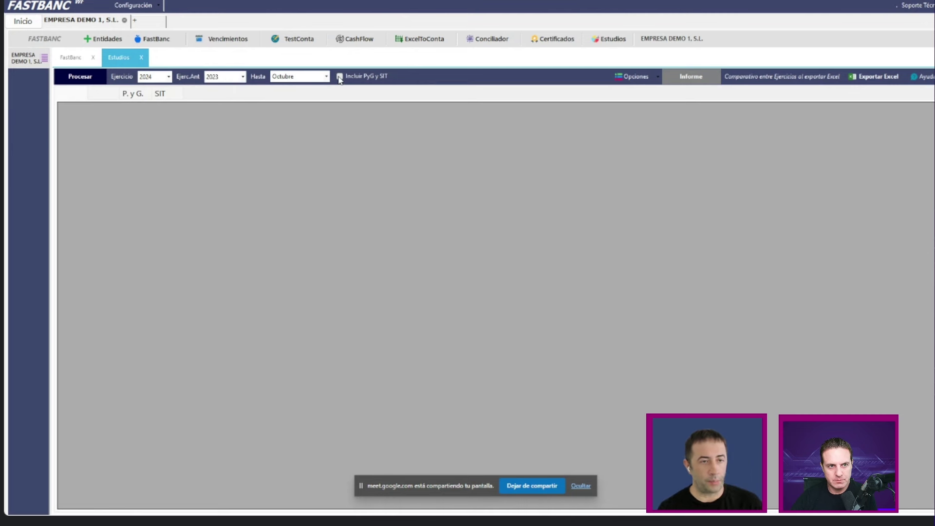
pyautogui.click(340, 77)
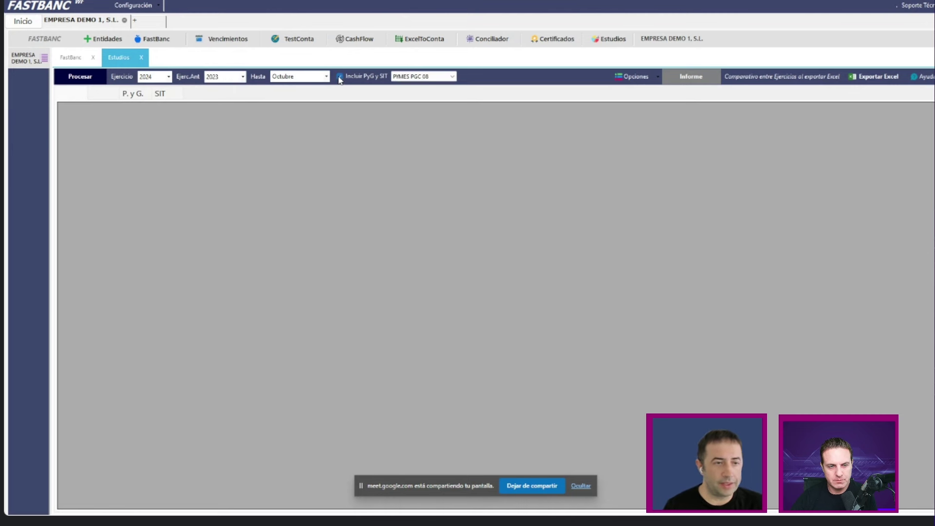
pyautogui.click(77, 79)
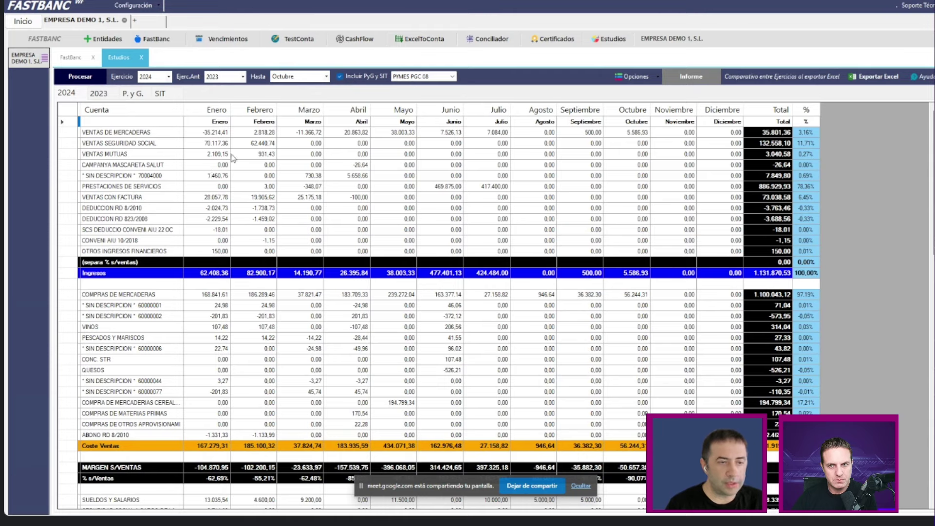
# Examine the 2024 study's percentages for Ingresos, Coste Ventas and TOTAL MARGEN BRUTO, and the operating expense rows down to TOTAL EBITDA.
pyautogui.scroll(-1, 335, 276)
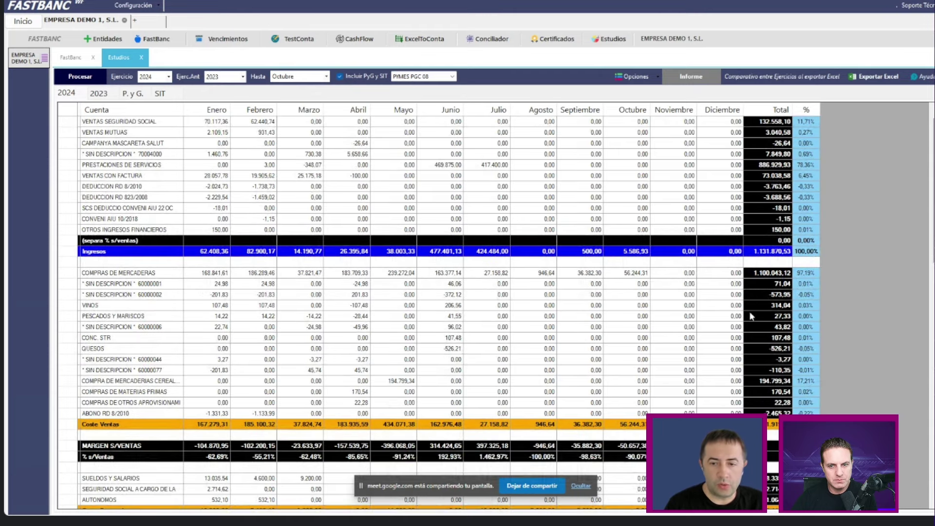
pyautogui.click(812, 255)
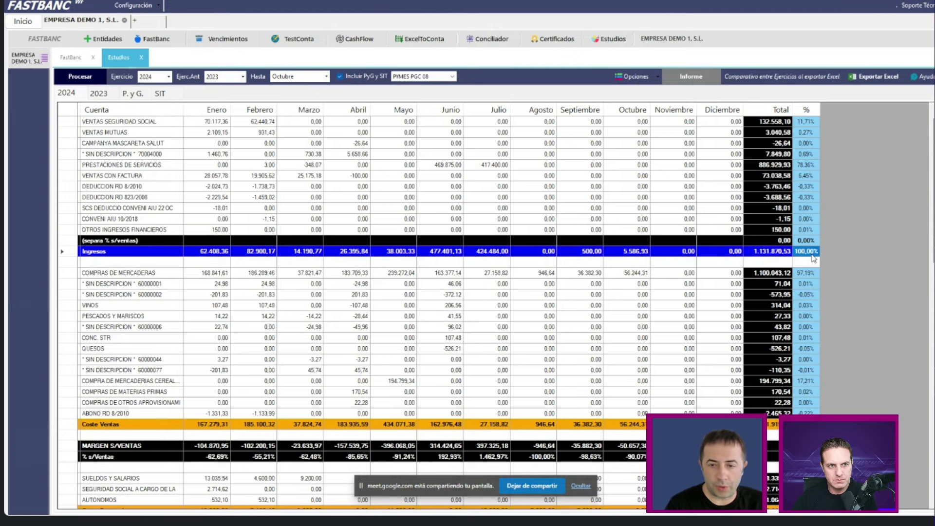
pyautogui.scroll(-4, 812, 253)
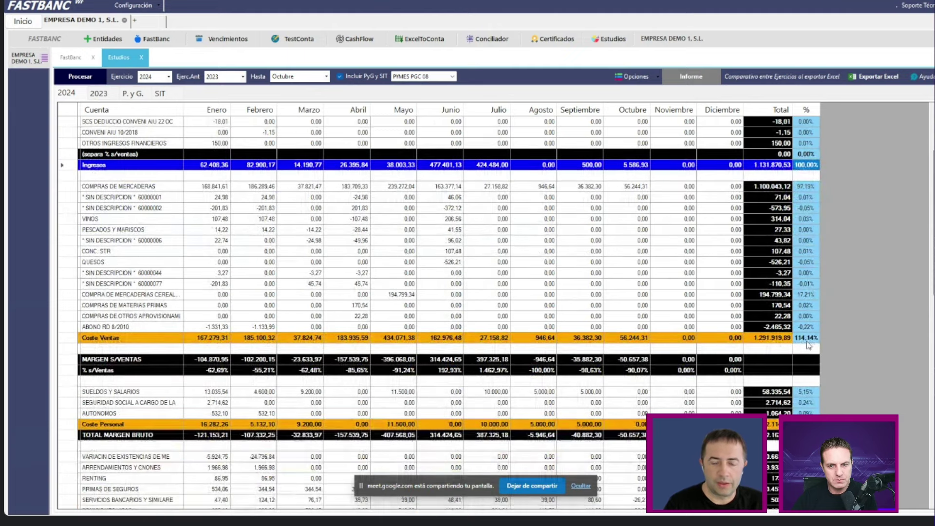
pyautogui.click(807, 339)
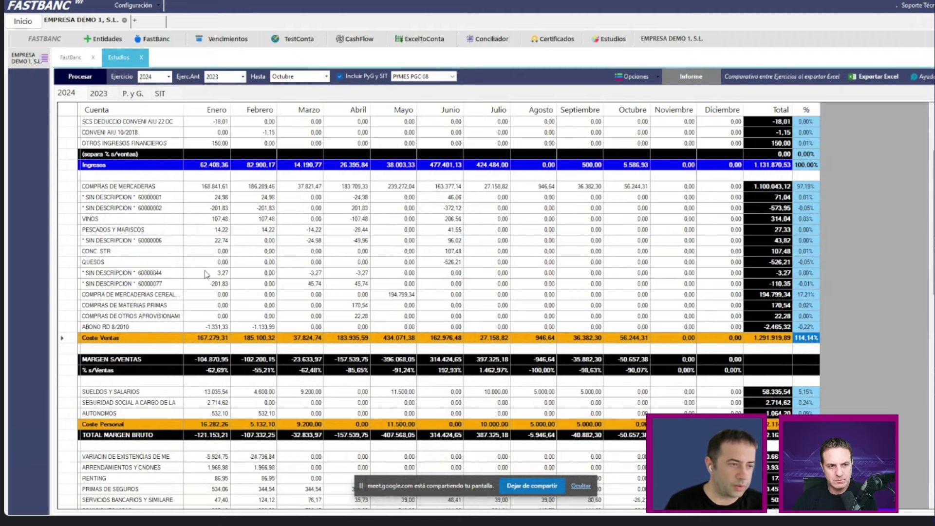
pyautogui.scroll(-2, 394, 373)
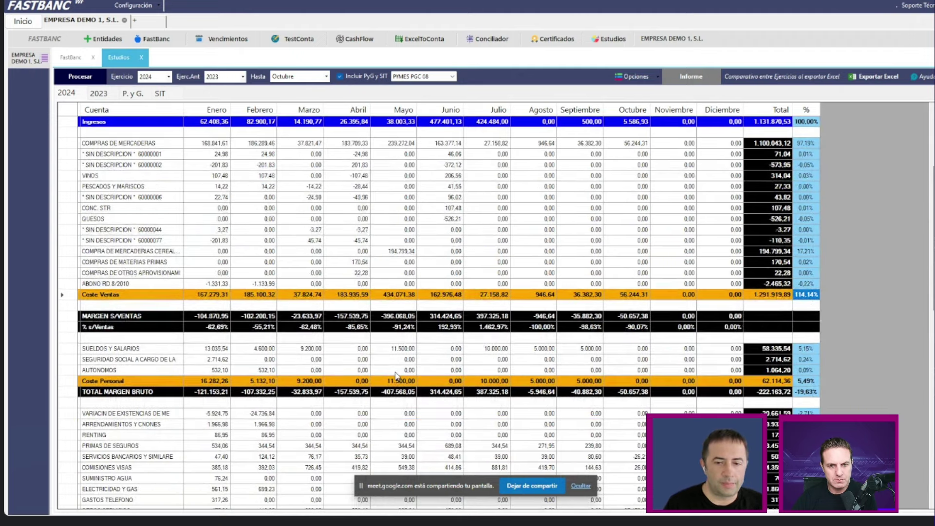
pyautogui.scroll(-2, 702, 365)
pyautogui.click(807, 349)
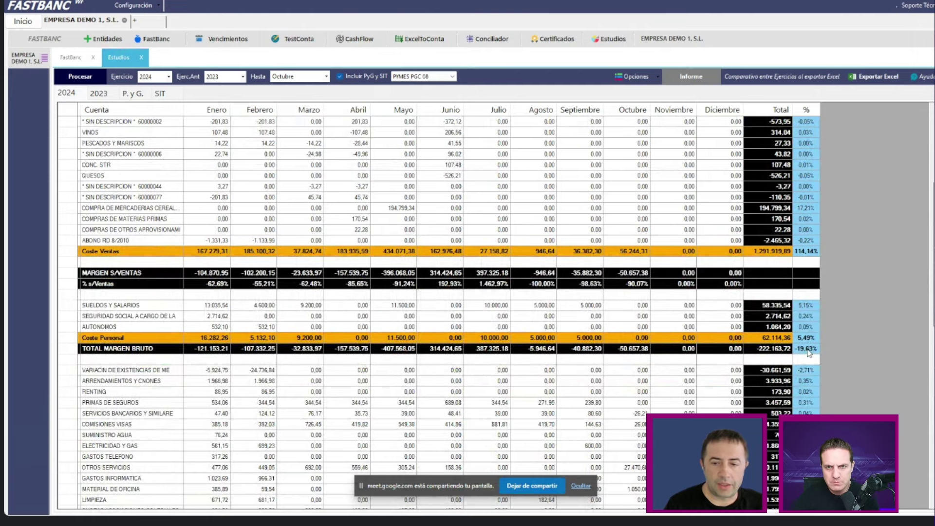
pyautogui.scroll(-1, 647, 360)
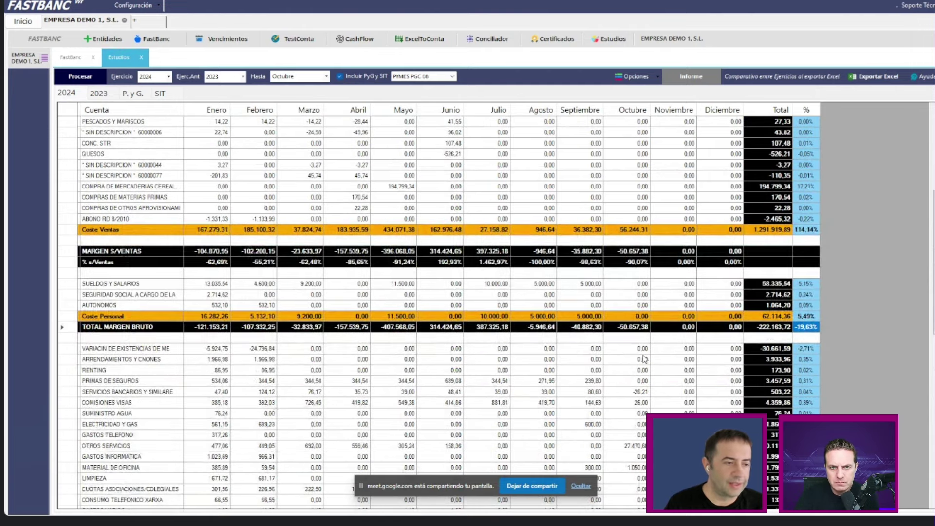
pyautogui.scroll(-8, 360, 376)
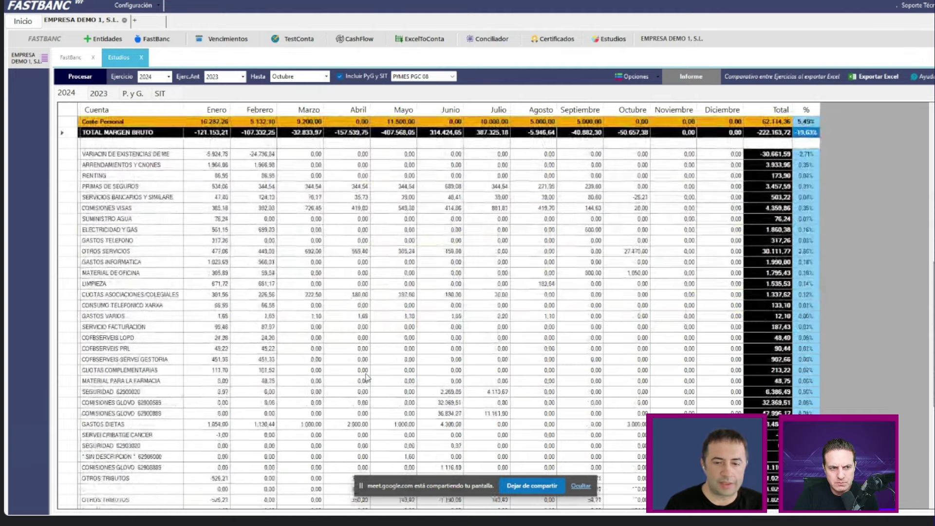
pyautogui.scroll(-2, 368, 377)
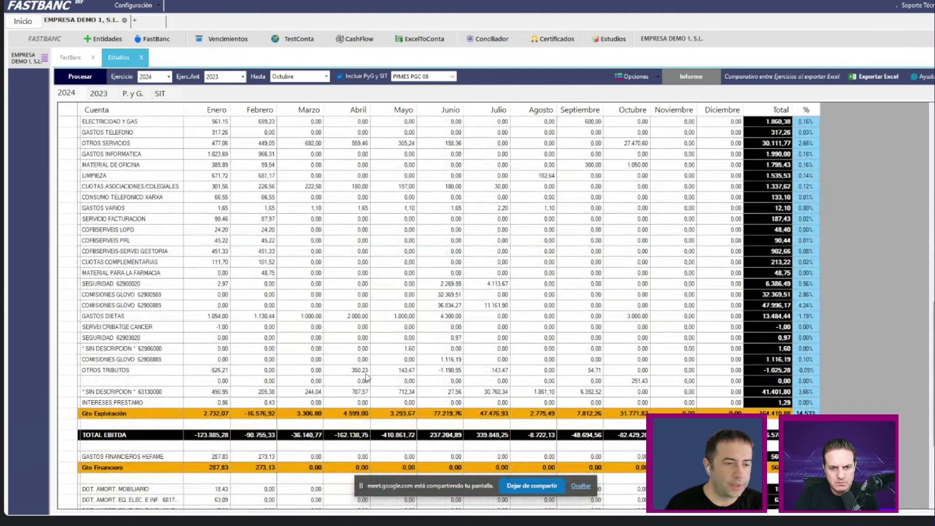
# View the 2023 study, the P. y G. and the SIT results, and return to the 2024 study.
pyautogui.scroll(9, 367, 377)
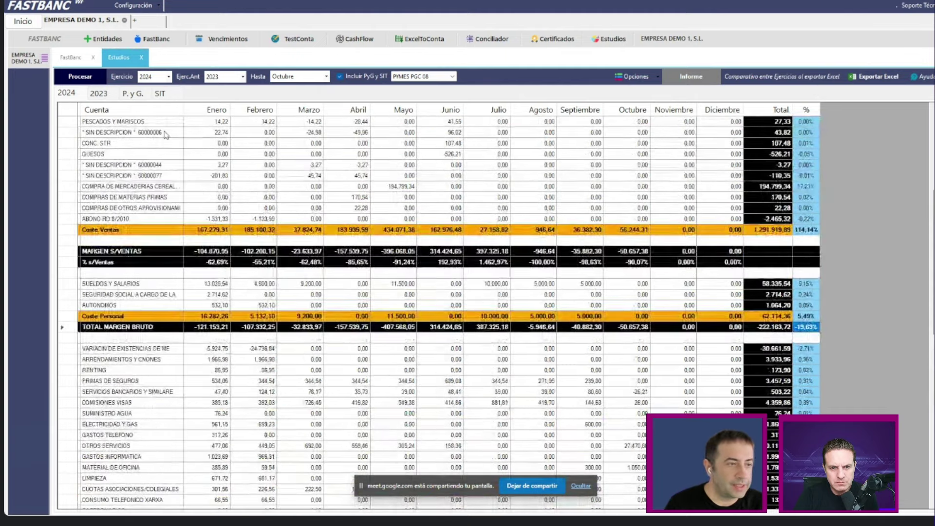
pyautogui.scroll(10, 165, 135)
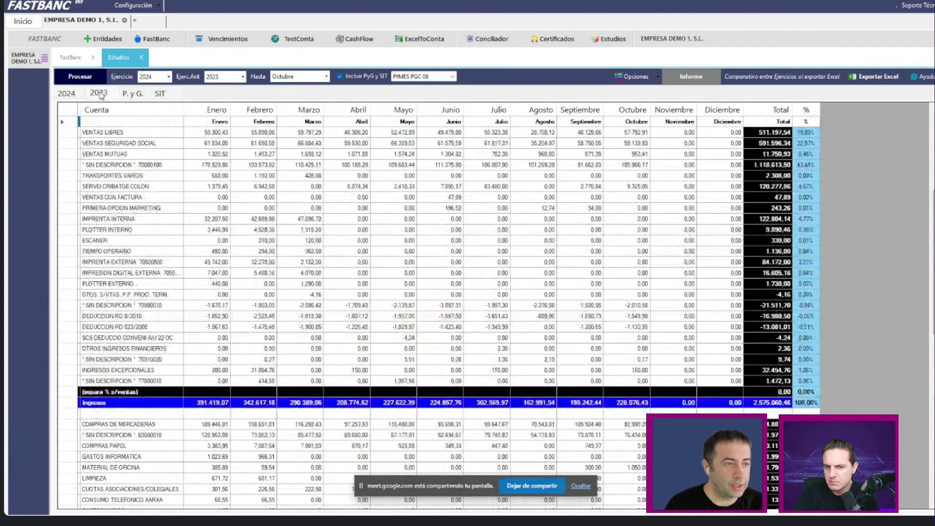
pyautogui.click(130, 94)
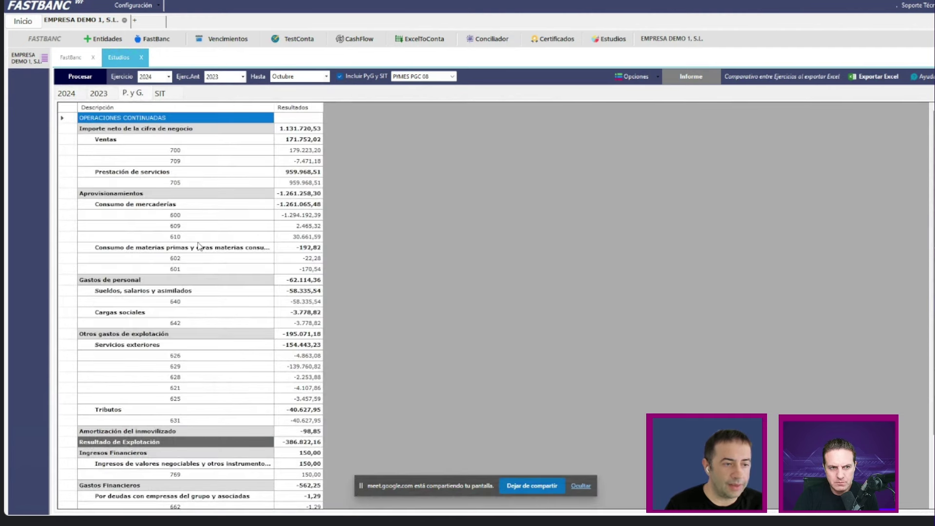
pyautogui.scroll(-5, 199, 246)
pyautogui.click(161, 94)
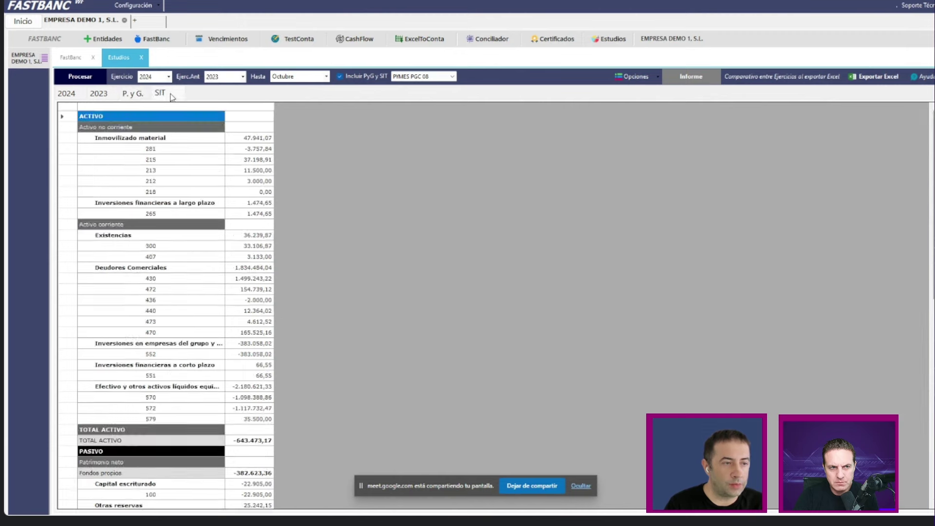
pyautogui.click(69, 93)
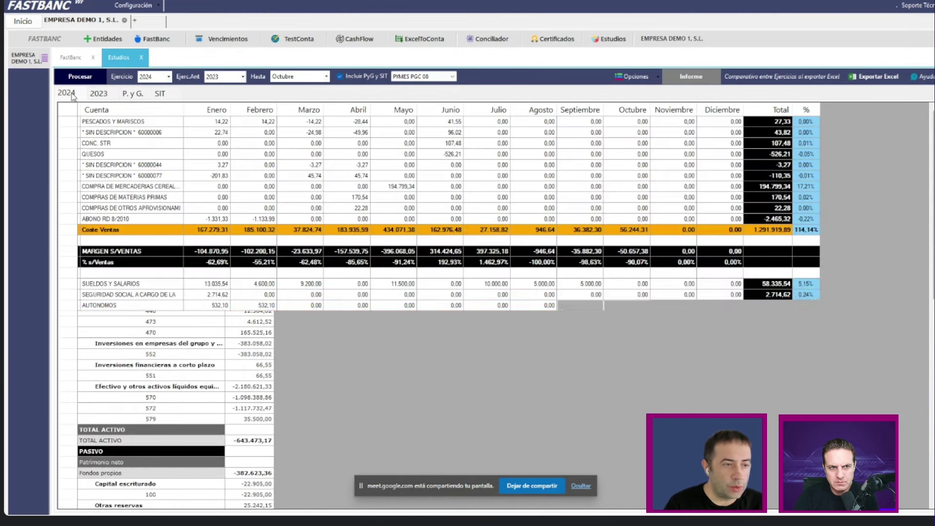
# Export the year comparison to Excel and maximize the resulting workbook.
pyautogui.click(872, 81)
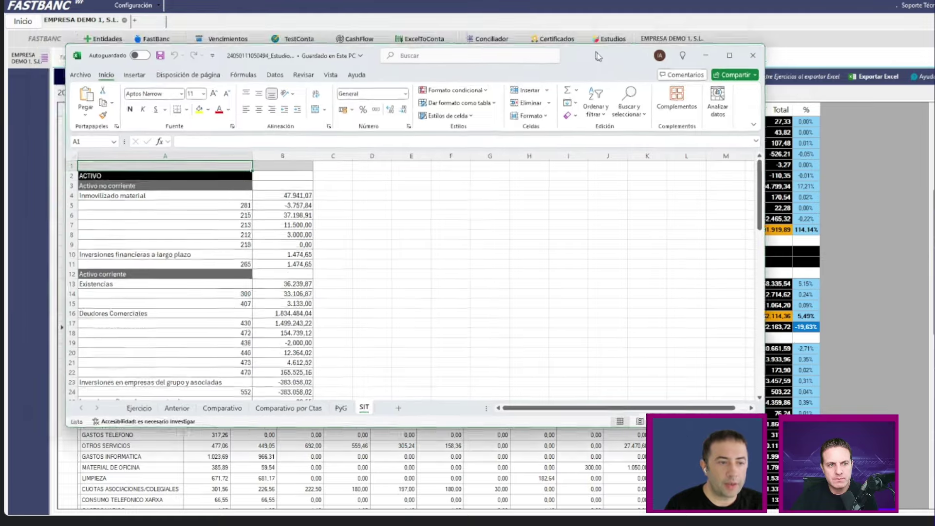
pyautogui.moveTo(596, 52); pyautogui.dragTo(605, 59)
pyautogui.doubleClick(608, 62)
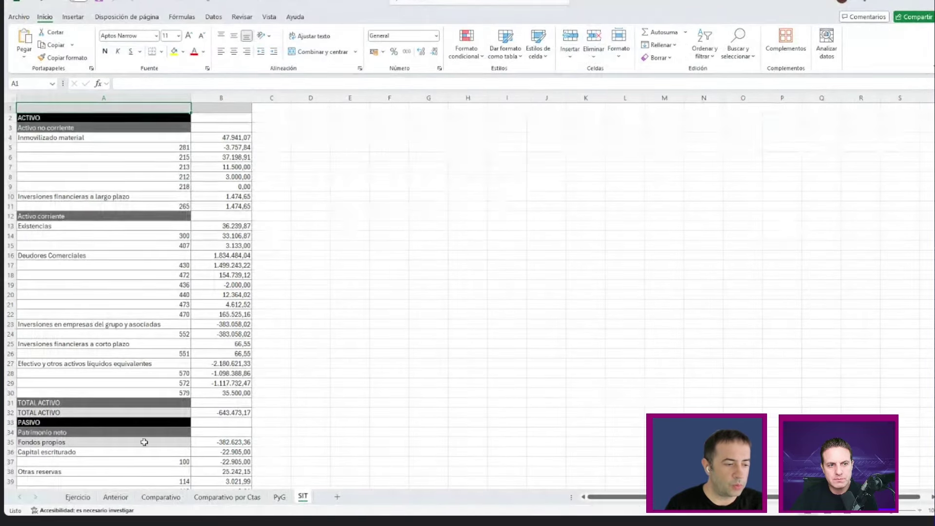
# Review the Ejercicio, Anterior and Comparativo sheets, inspecting the formula behind the January income index.
pyautogui.click(77, 497)
pyautogui.scroll(-6, 247, 381)
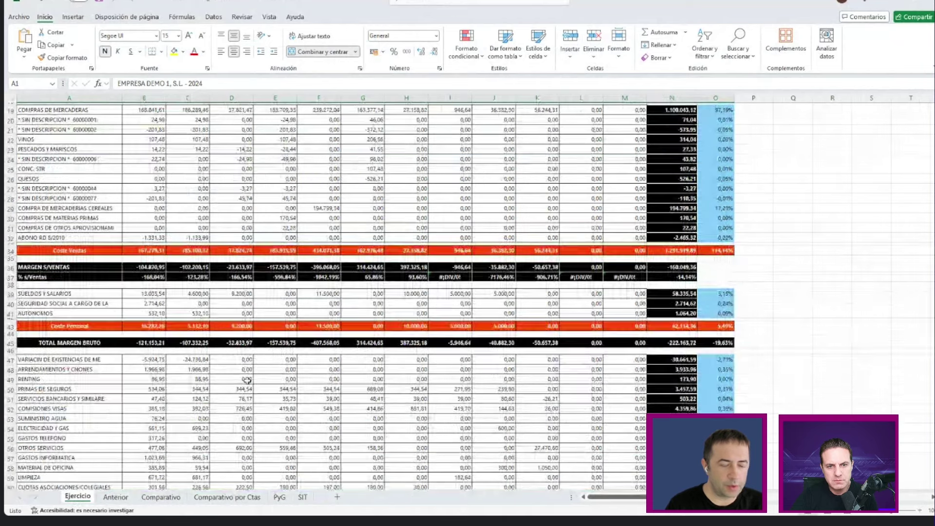
pyautogui.click(116, 497)
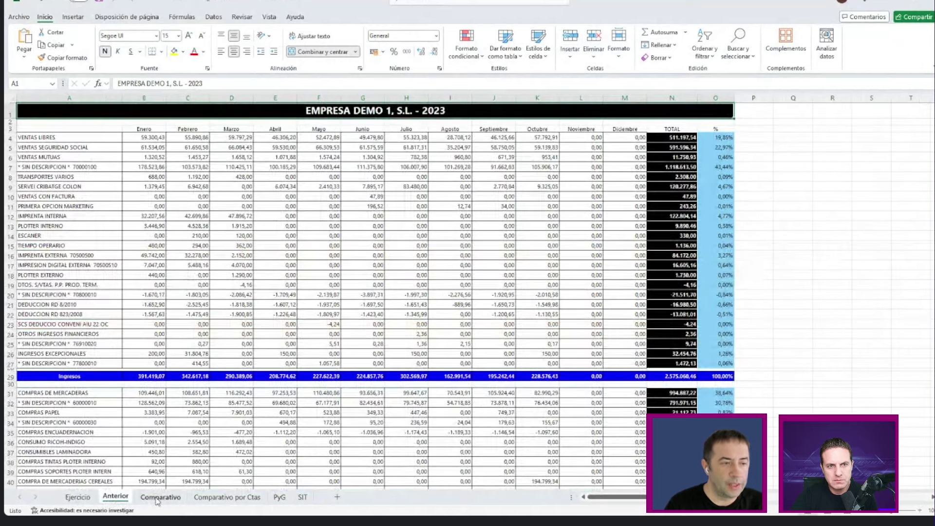
pyautogui.click(156, 498)
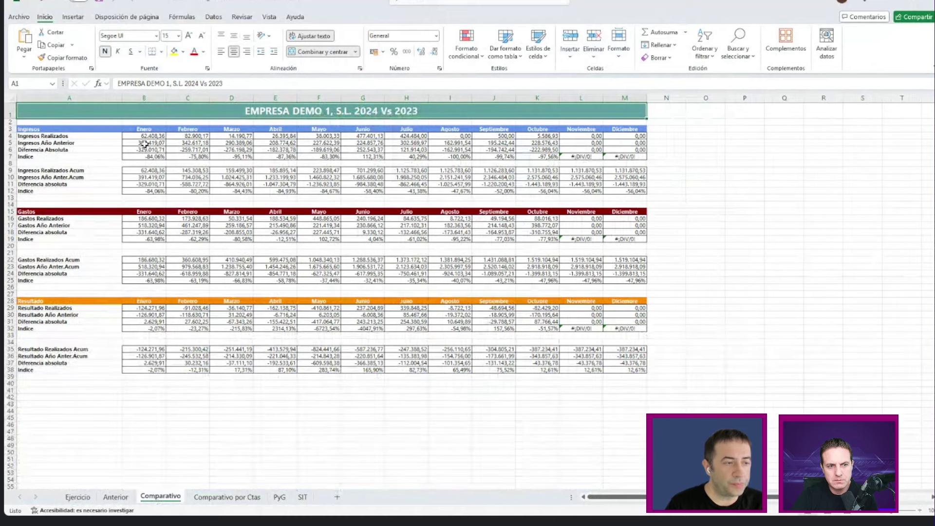
pyautogui.click(140, 159)
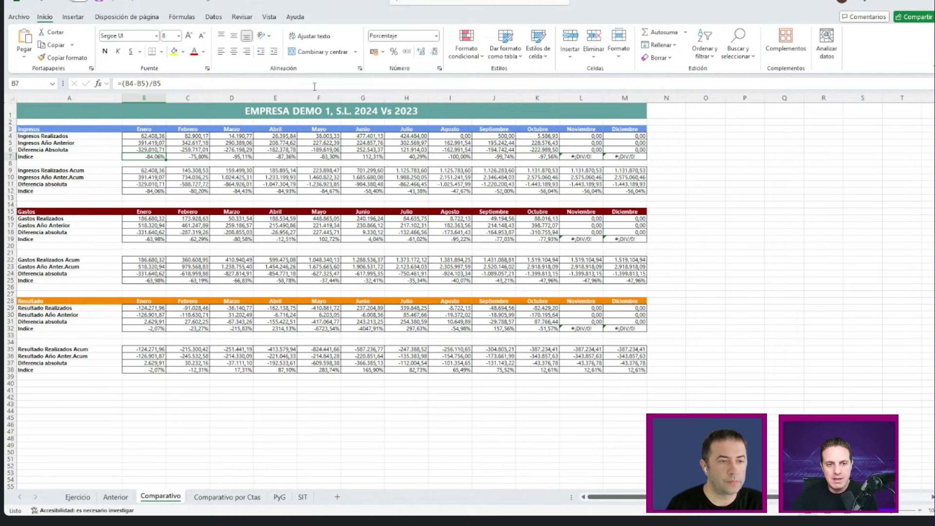
pyautogui.click(78, 497)
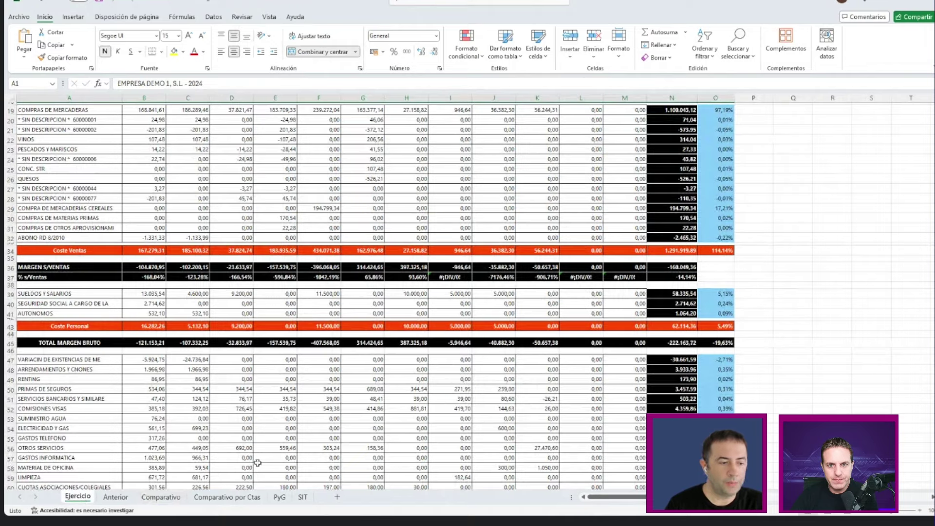
pyautogui.click(115, 497)
pyautogui.click(158, 498)
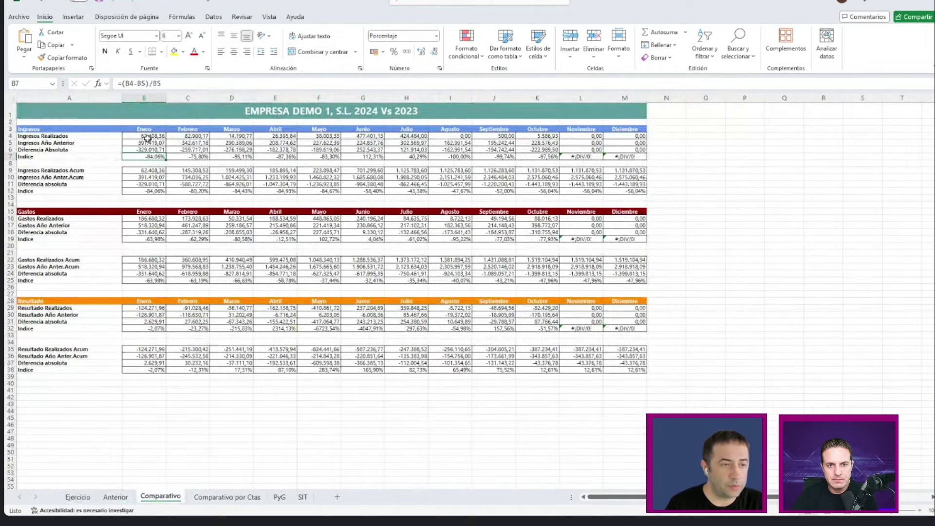
# Inspect the 2024 and percentage formulas for VENTAS SEGURIDAD SOCIAL on the Comparativo por Ctas sheet, and return to Comparativo.
pyautogui.click(219, 497)
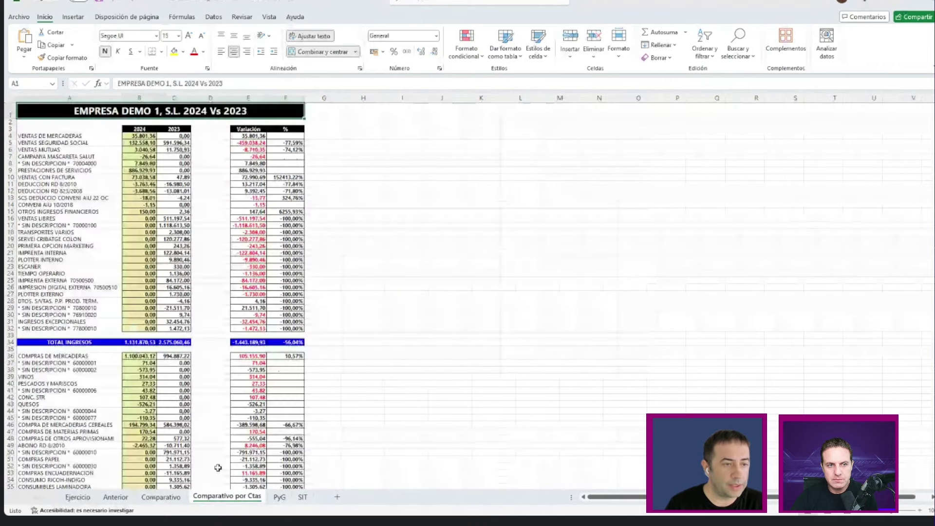
pyautogui.click(143, 137)
pyautogui.click(137, 144)
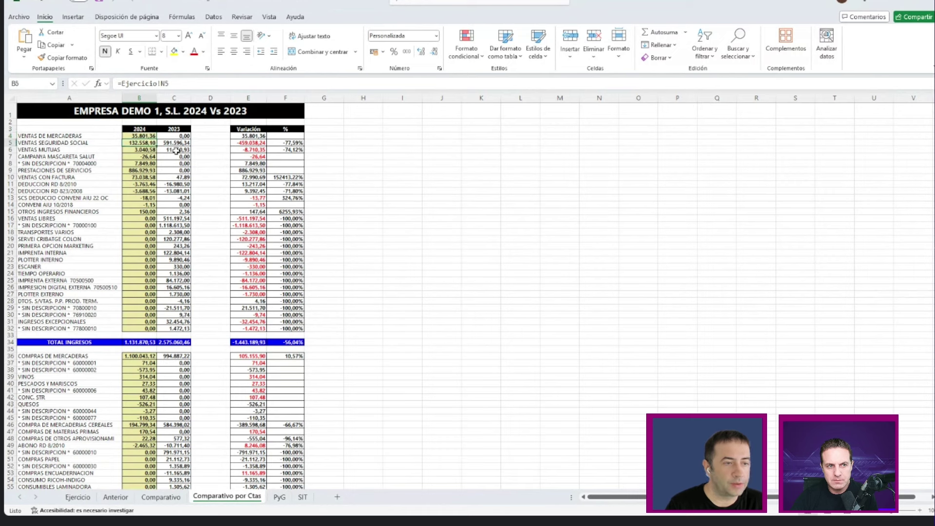
pyautogui.click(288, 144)
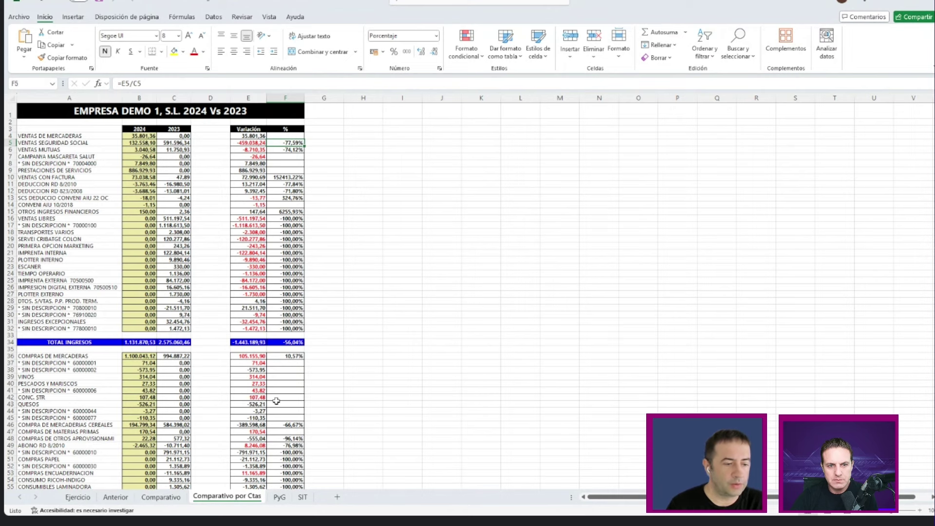
pyautogui.click(176, 501)
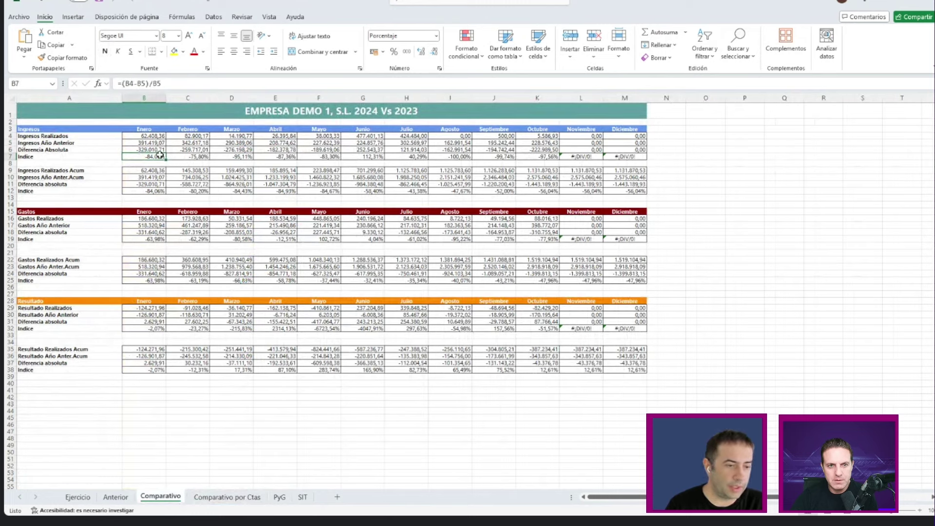
# Narrow the description column on the PyG sheet and widen column A on the SIT sheet.
pyautogui.click(280, 498)
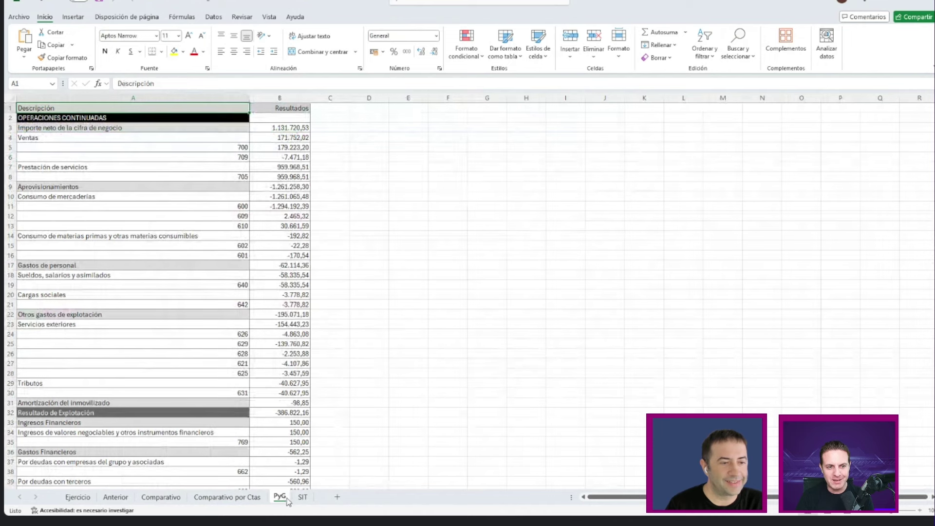
pyautogui.moveTo(249, 98); pyautogui.dragTo(98, 92)
pyautogui.click(308, 501)
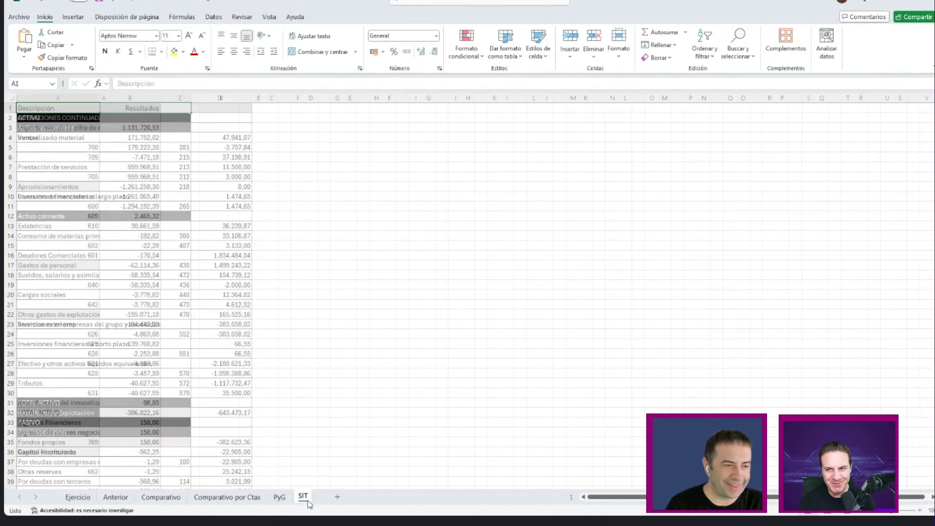
pyautogui.moveTo(192, 96); pyautogui.dragTo(212, 98)
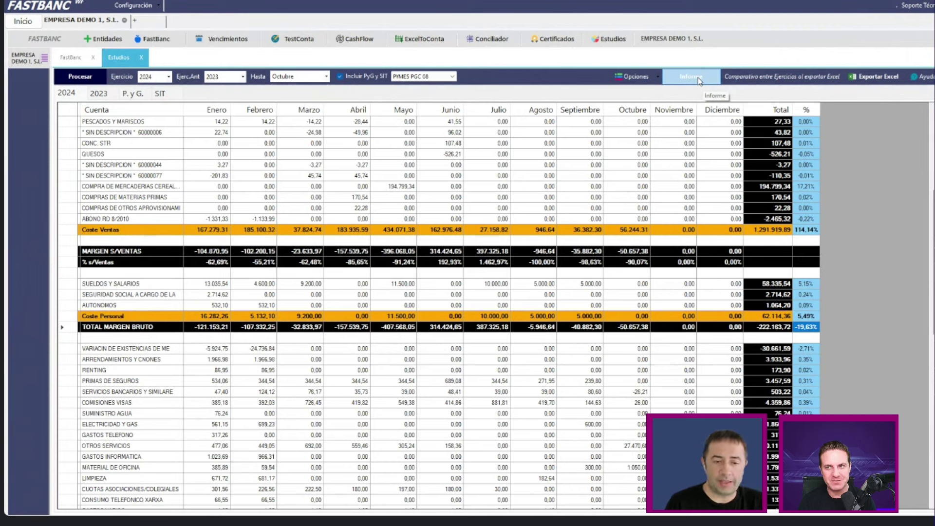
# Generate the financial report for the 2024 study in Word (*.docx) format and open the resulting document in Word.
pyautogui.click(699, 80)
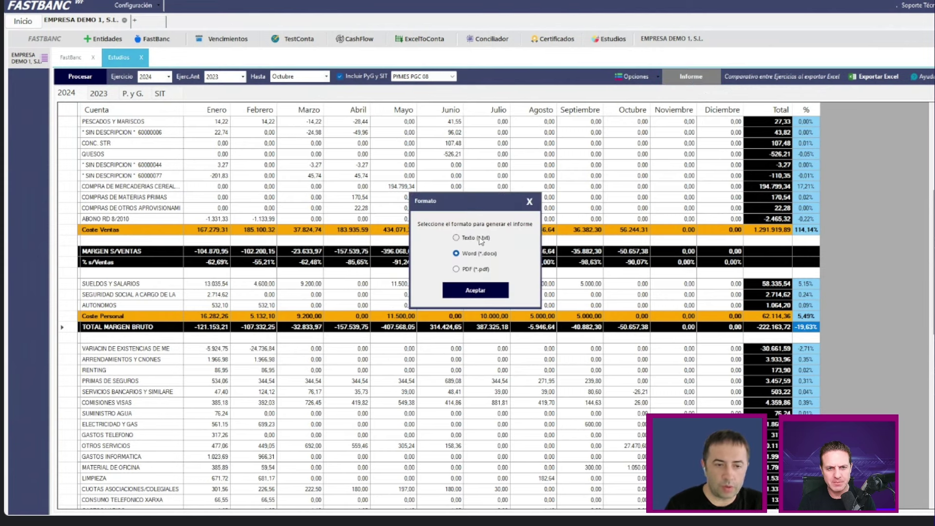
pyautogui.click(483, 299)
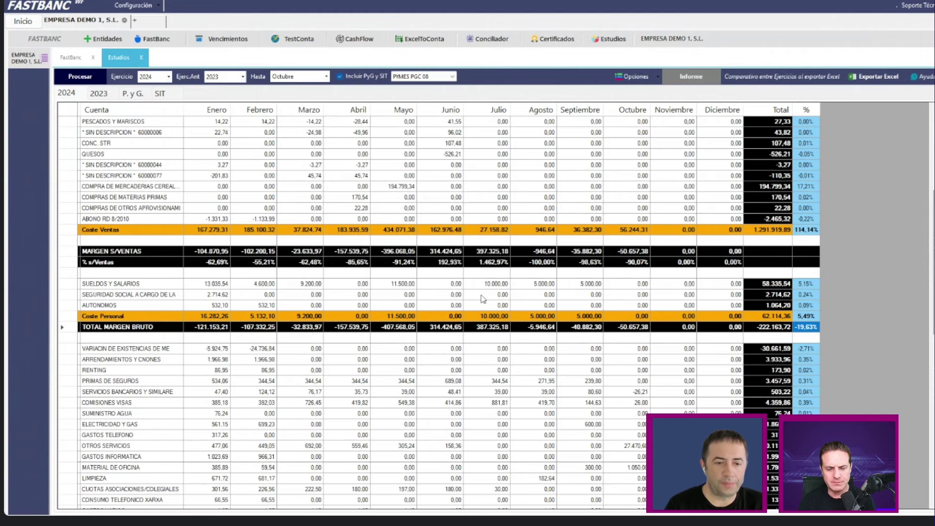
pyautogui.click(513, 337)
pyautogui.click(502, 255)
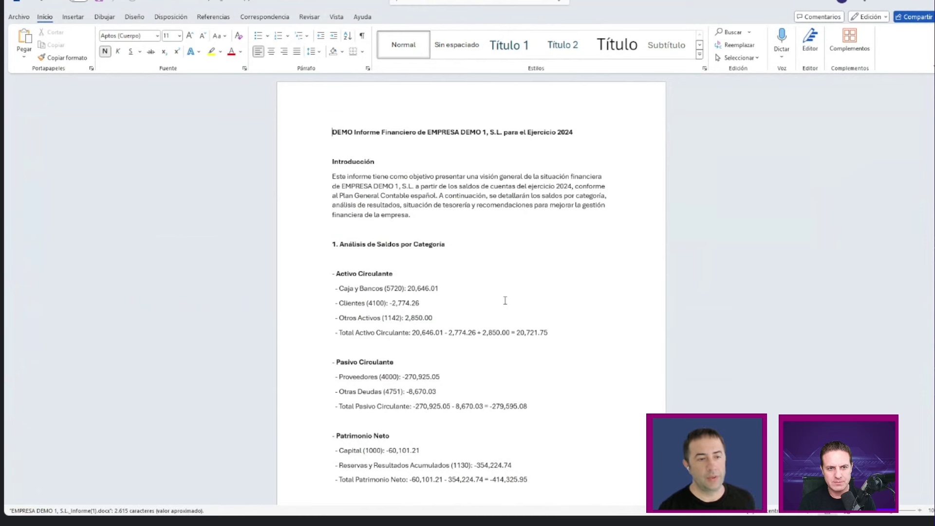
# Enlarge the report page and review the introduction and the Análisis de Saldos por Categoría section, highlighting that section's heading text.
pyautogui.keyDown('ctrl'); pyautogui.scroll(3, 510, 293); pyautogui.keyUp('ctrl')
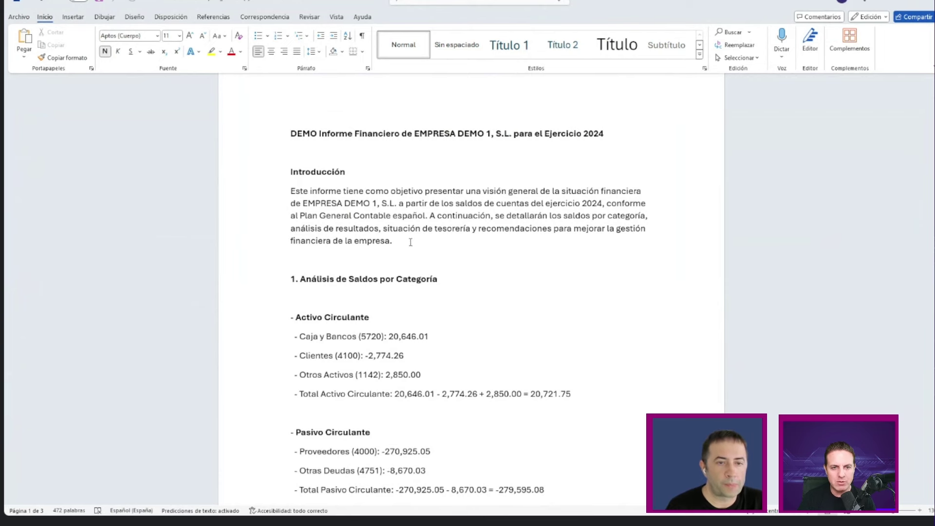
pyautogui.scroll(-2, 411, 243)
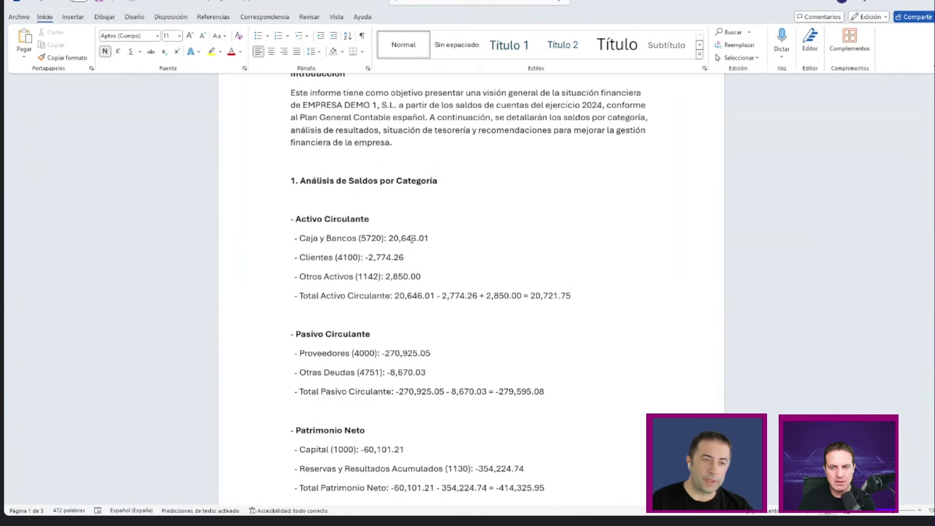
pyautogui.scroll(2, 410, 234)
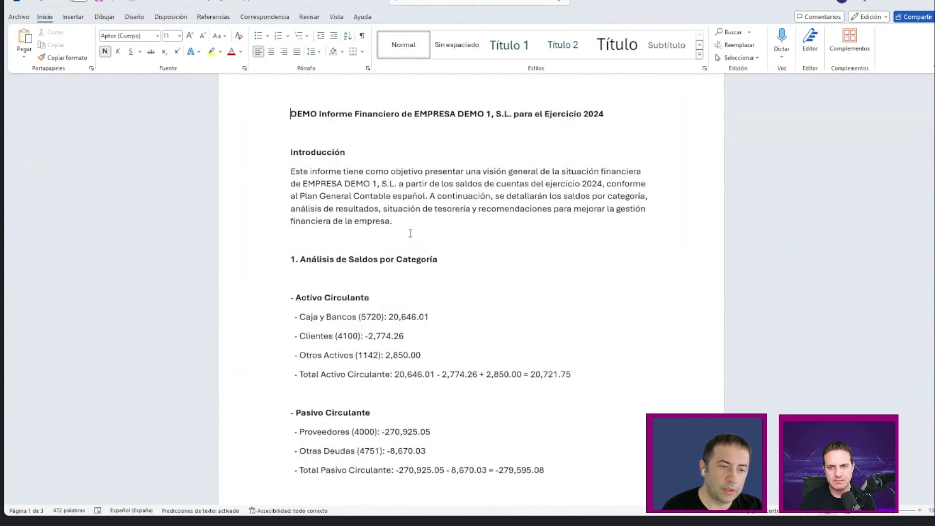
pyautogui.scroll(-1, 409, 262)
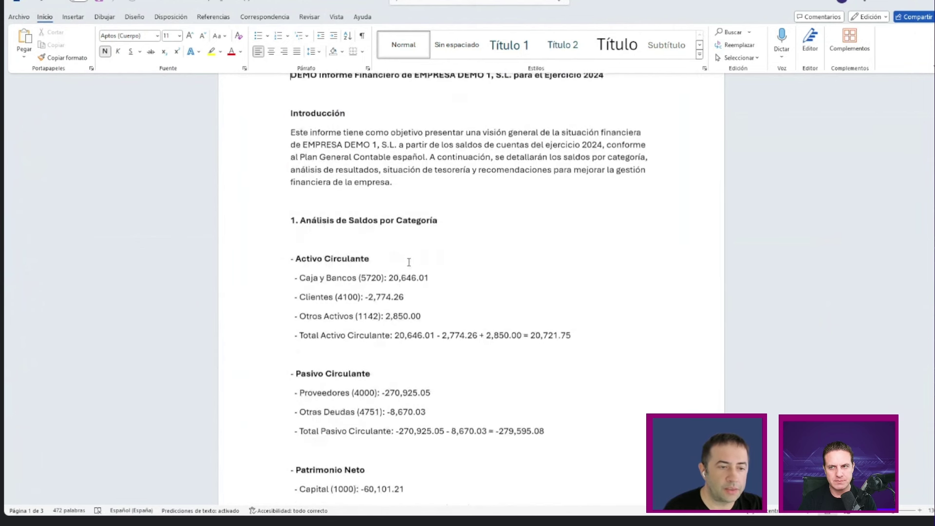
pyautogui.tripleClick(425, 219)
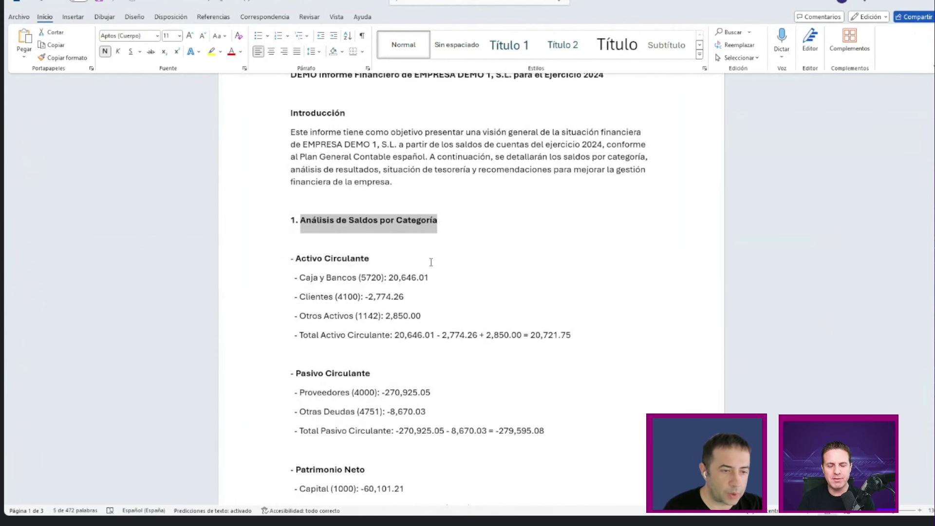
pyautogui.scroll(-1, 430, 261)
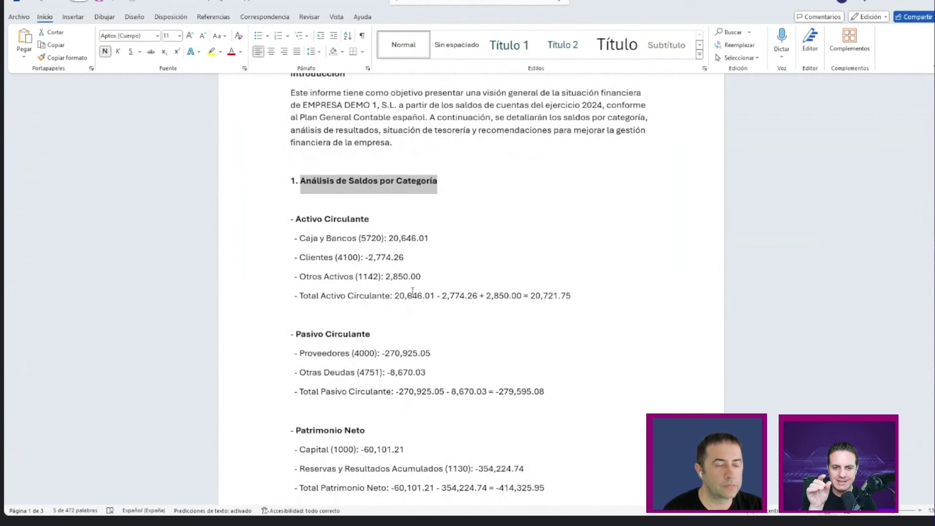
pyautogui.scroll(-1, 413, 291)
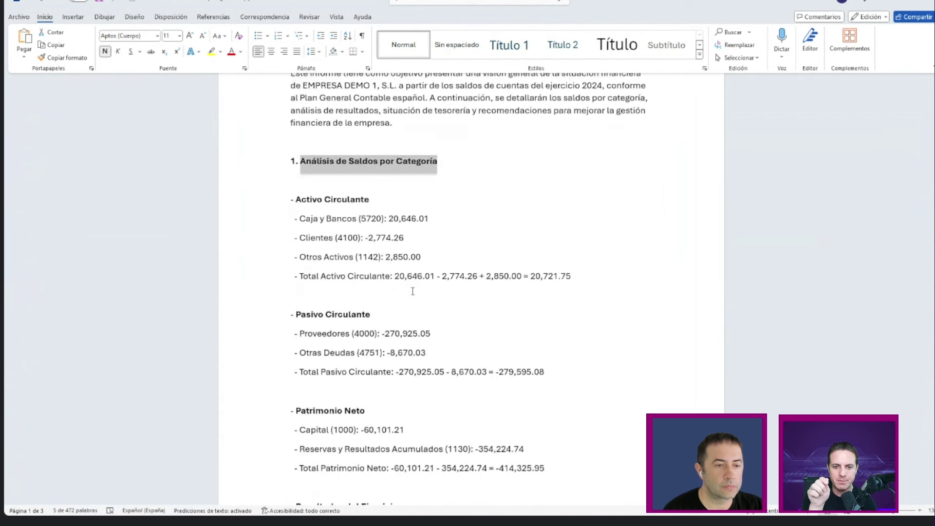